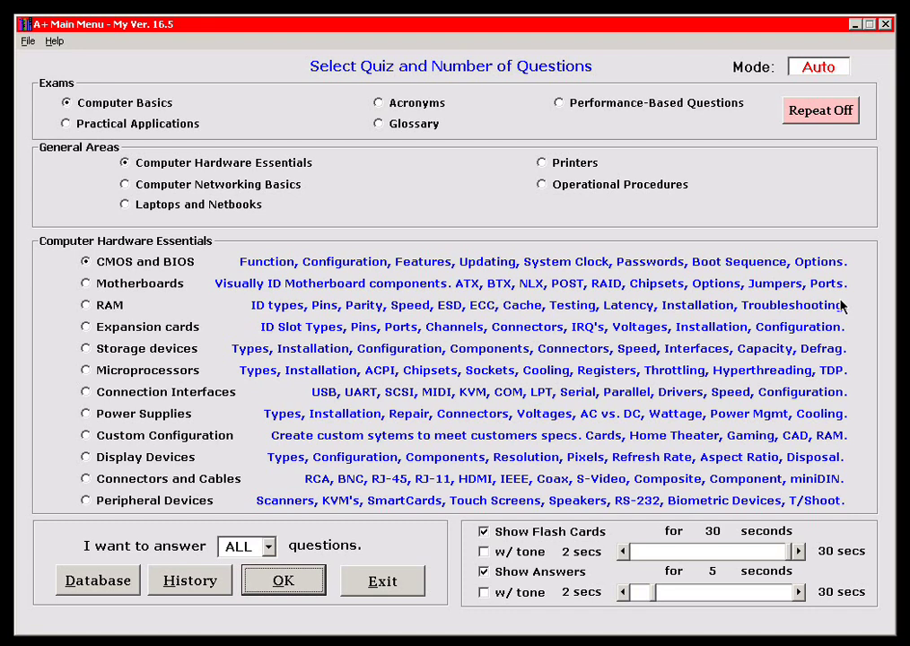
Step: Start the CMOS and BIOS quiz with flash cards off and answer question 1 with "Through a special hacker program in Windows."
{"action": "left_click", "coordinate": [499, 532]}
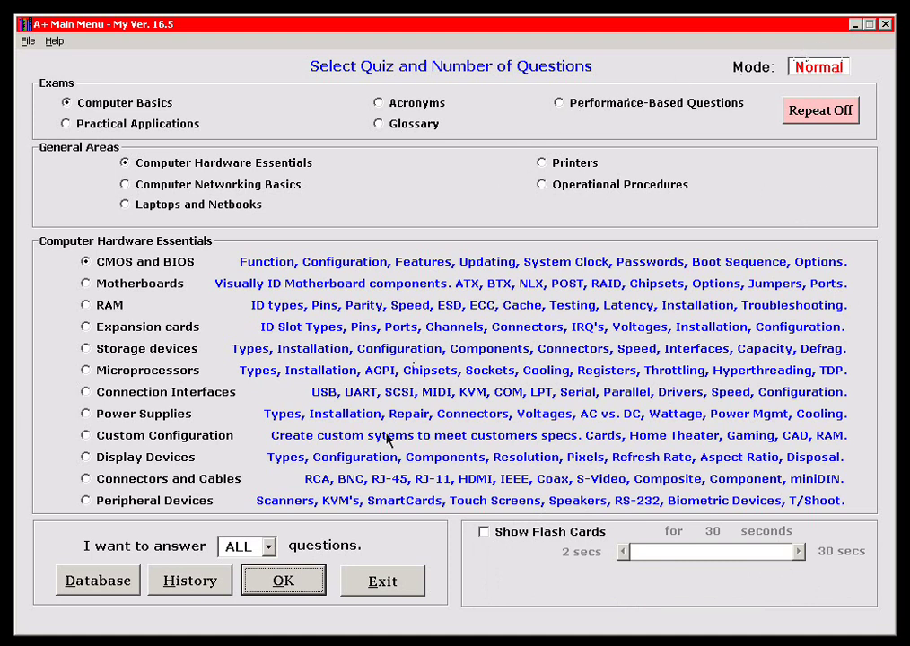
{"action": "left_click", "coordinate": [284, 582]}
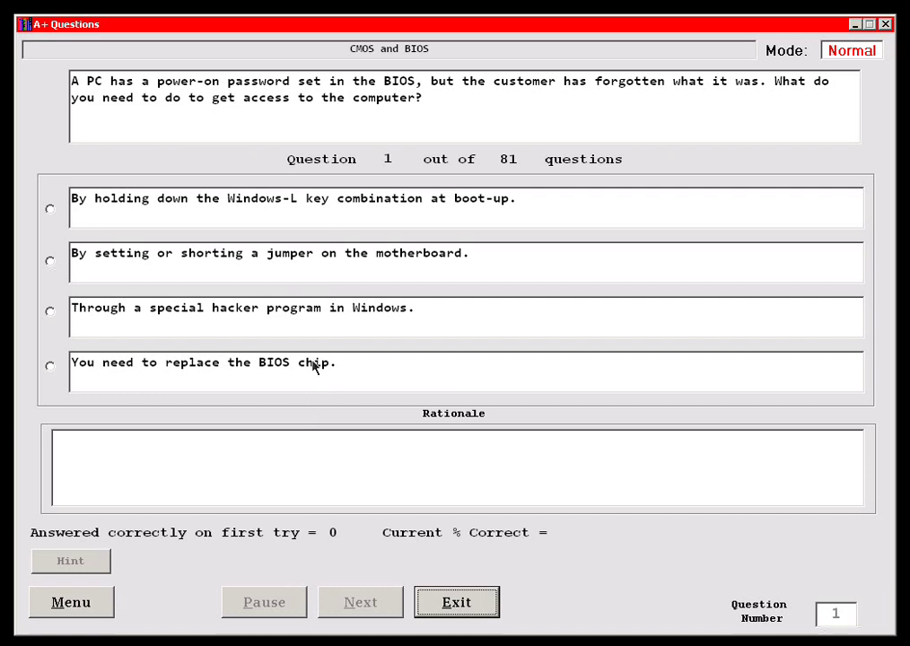
{"action": "left_click", "coordinate": [296, 318]}
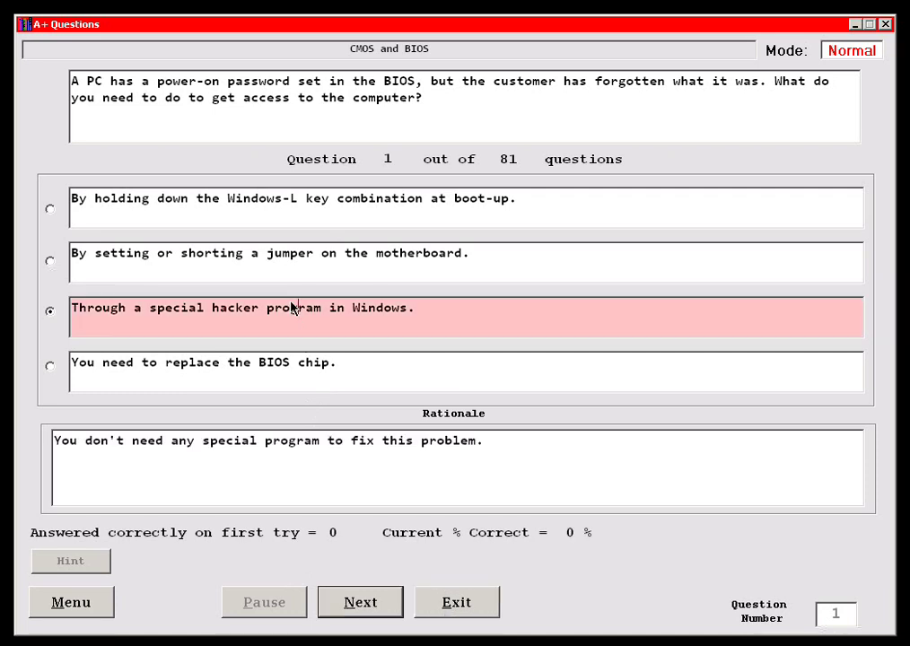
Step: Select the other answer options of the forgotten BIOS password question and read the rationale for each
{"action": "left_click", "coordinate": [281, 259]}
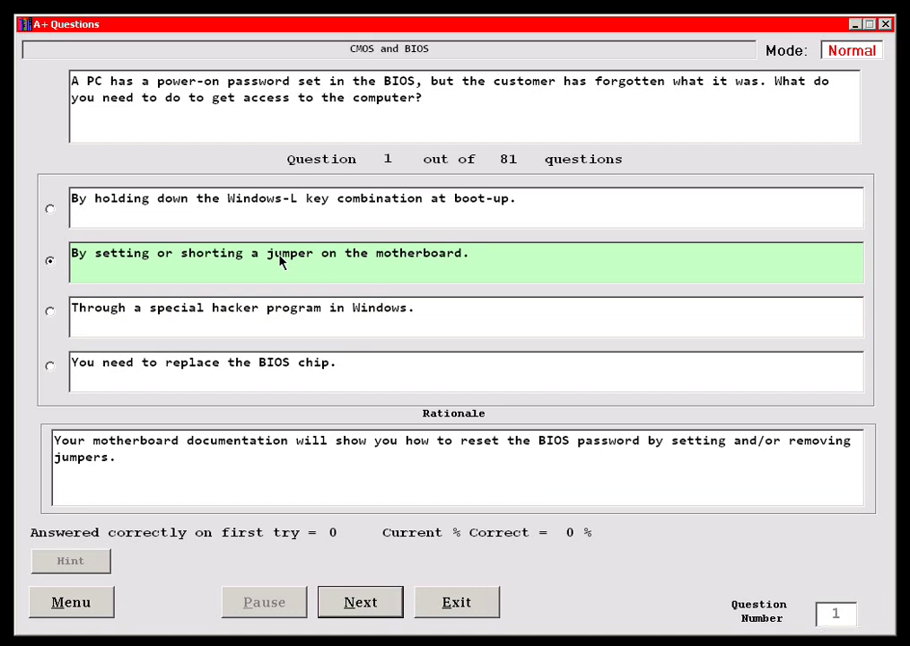
{"action": "left_click", "coordinate": [271, 216]}
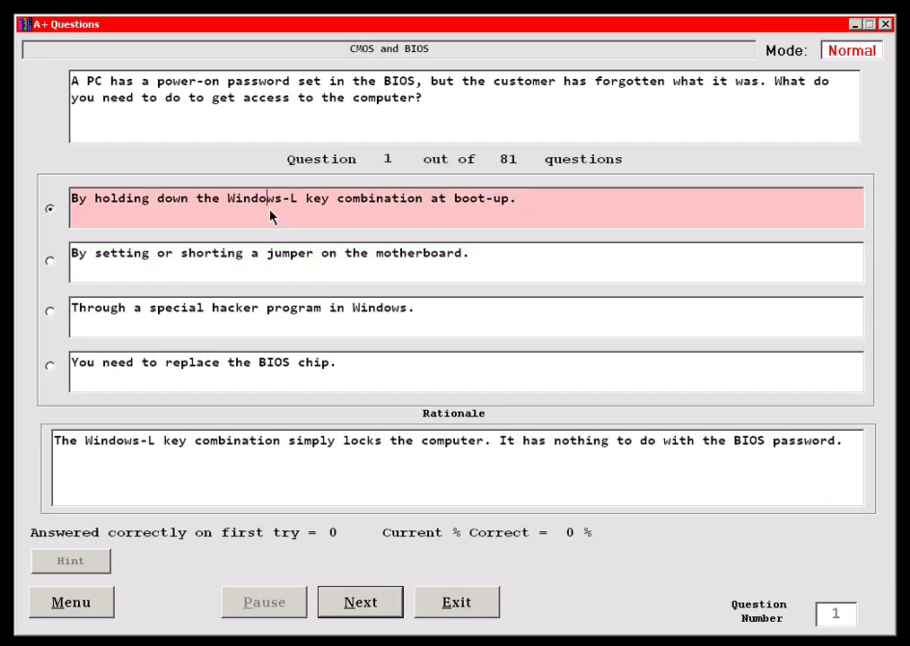
{"action": "left_click", "coordinate": [236, 314]}
{"action": "left_click", "coordinate": [247, 282]}
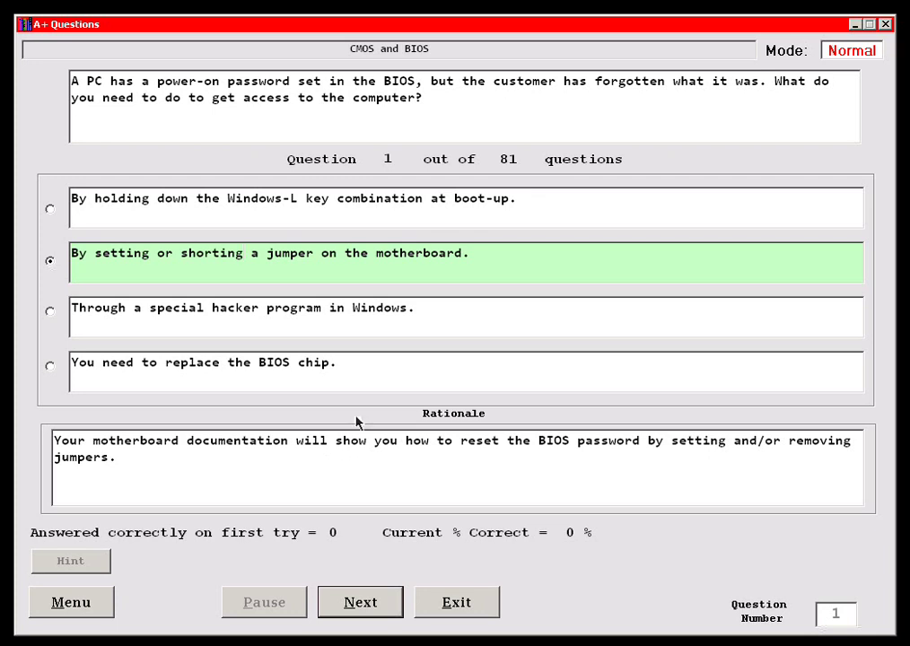
{"action": "left_click", "coordinate": [360, 381]}
{"action": "left_click", "coordinate": [357, 328]}
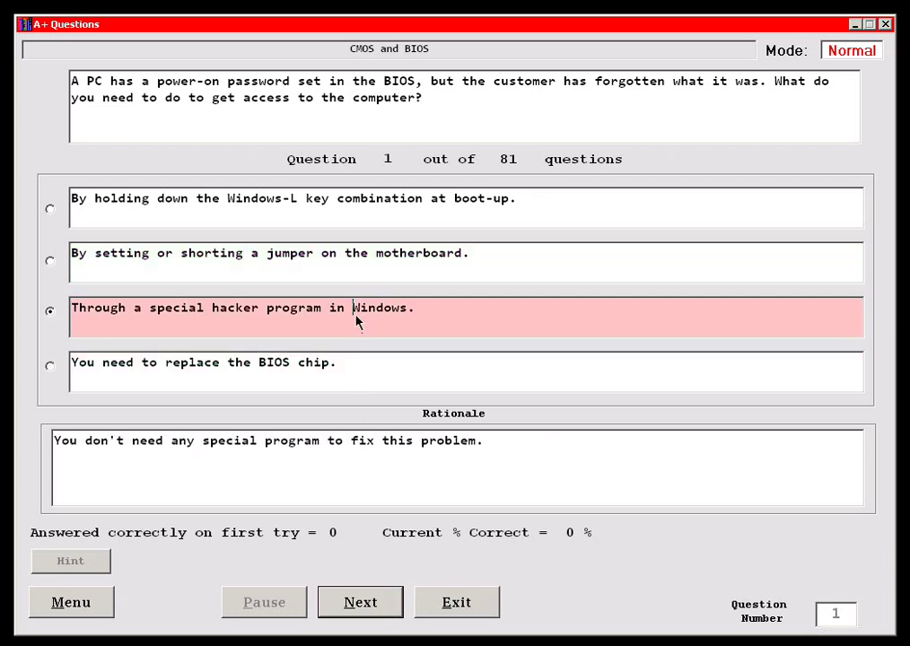
{"action": "left_click", "coordinate": [362, 266]}
{"action": "left_click", "coordinate": [368, 207]}
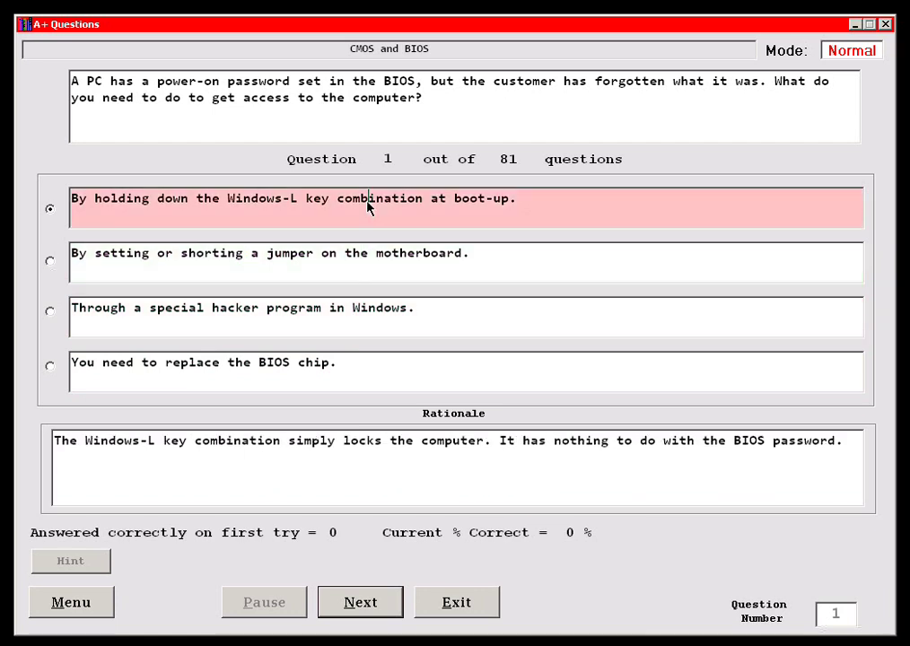
Step: Answer question 2 with "Storing the BIOS settings." and read the rationales of its other options
{"action": "left_click", "coordinate": [356, 604]}
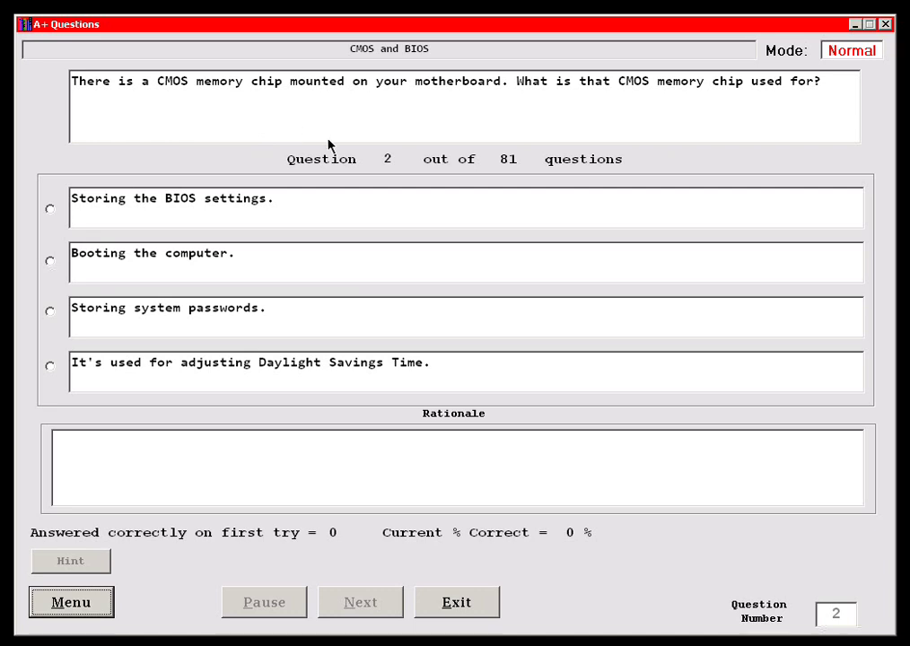
{"action": "left_click", "coordinate": [287, 205]}
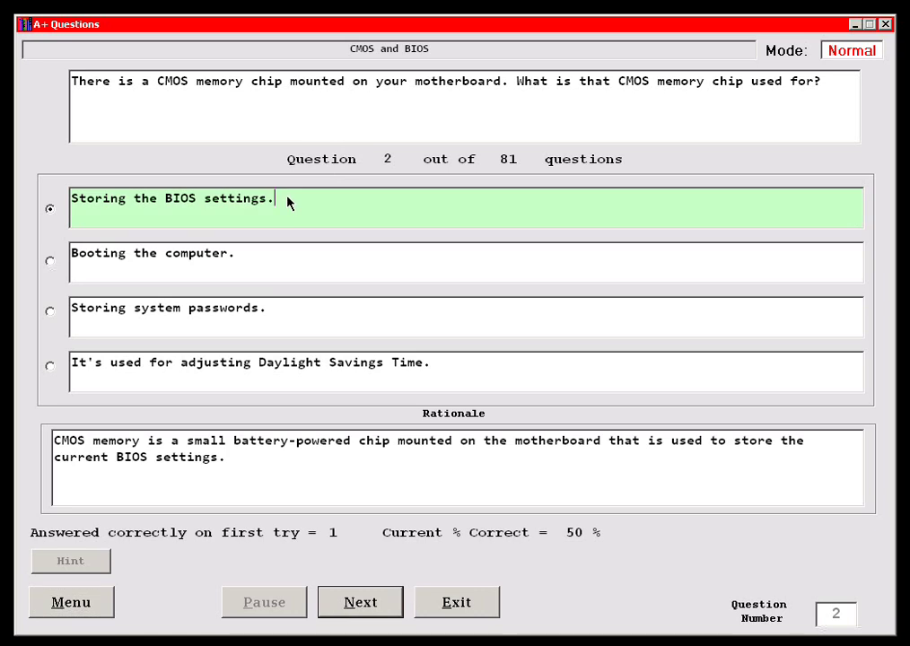
{"action": "left_click", "coordinate": [271, 263]}
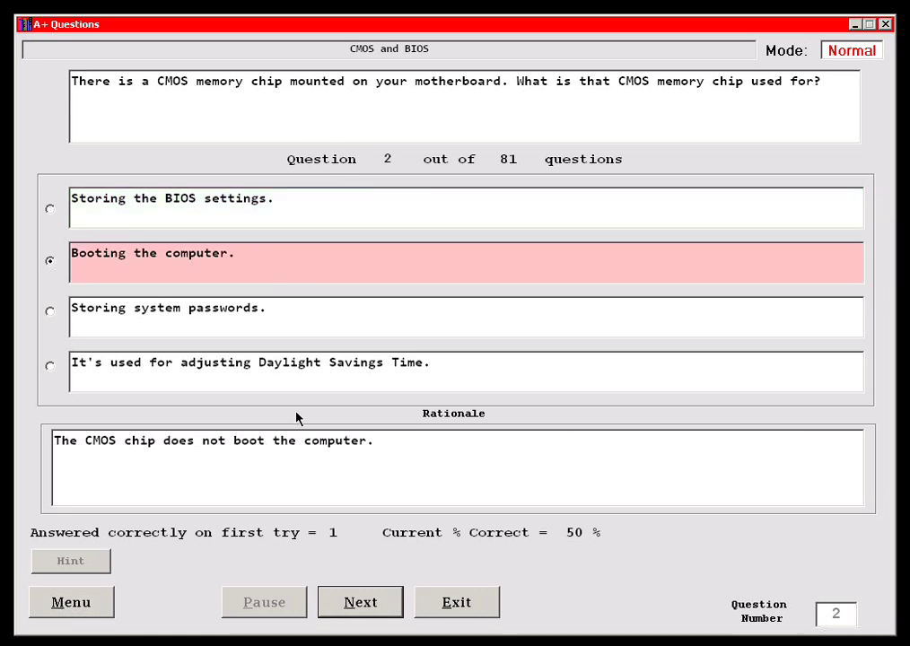
{"action": "left_click", "coordinate": [253, 311]}
{"action": "left_click", "coordinate": [255, 375]}
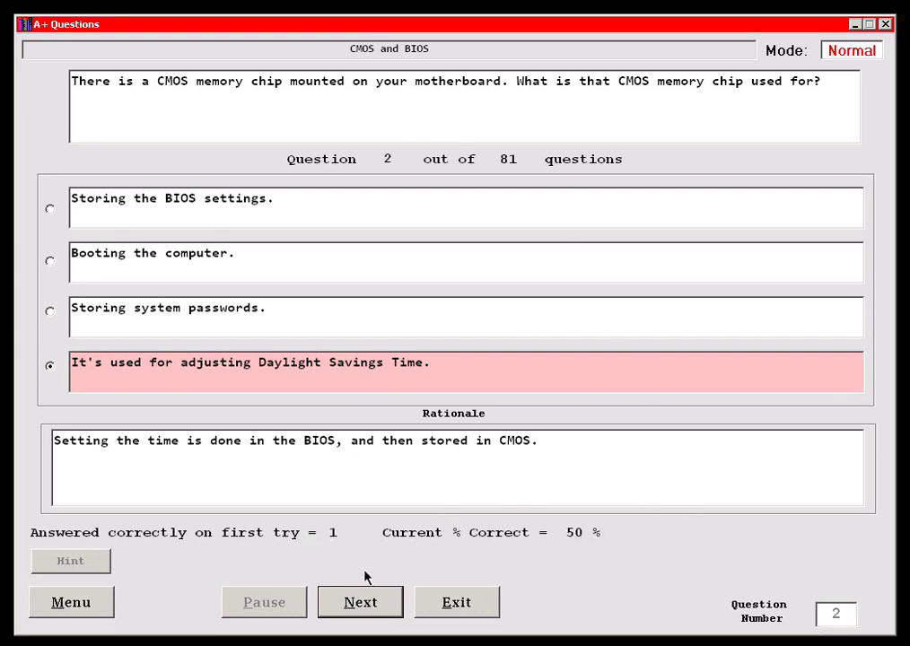
Step: Answer question 3 with "All the CMOS configuration information will be lost." and read the rationales of its other options
{"action": "left_click", "coordinate": [369, 601]}
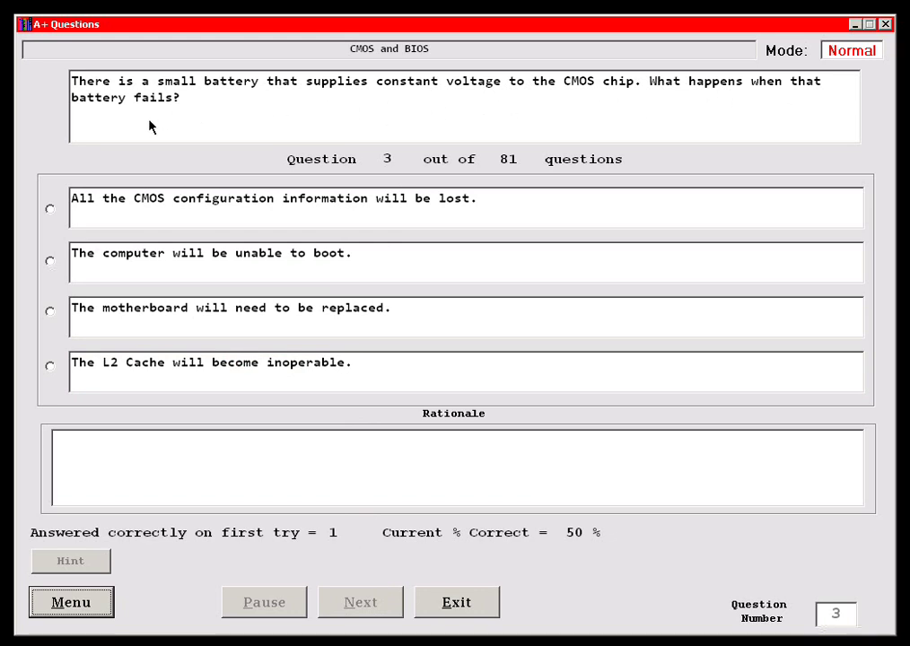
{"action": "left_click", "coordinate": [134, 207]}
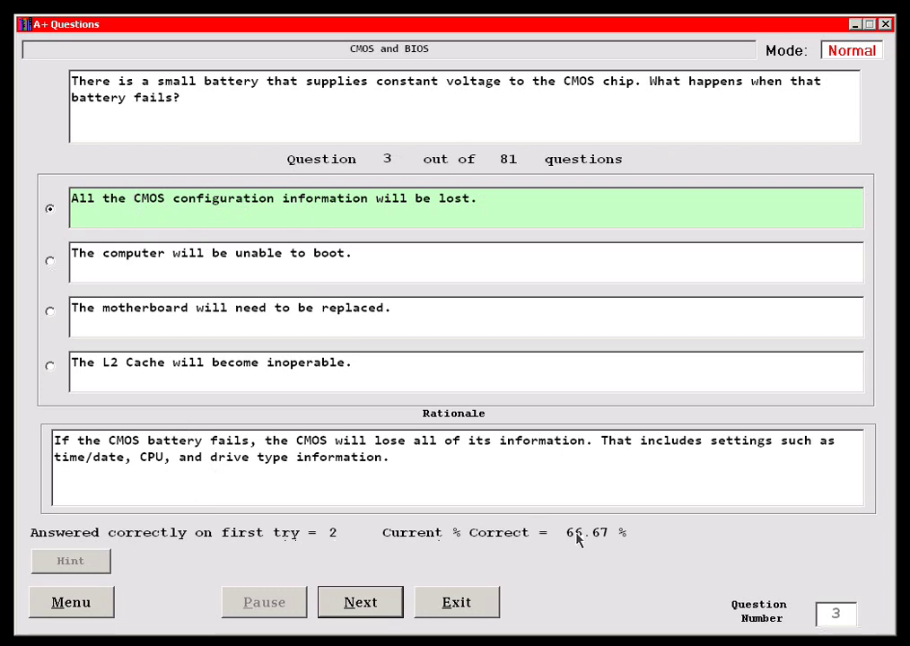
{"action": "left_click", "coordinate": [299, 264]}
{"action": "left_click", "coordinate": [280, 320]}
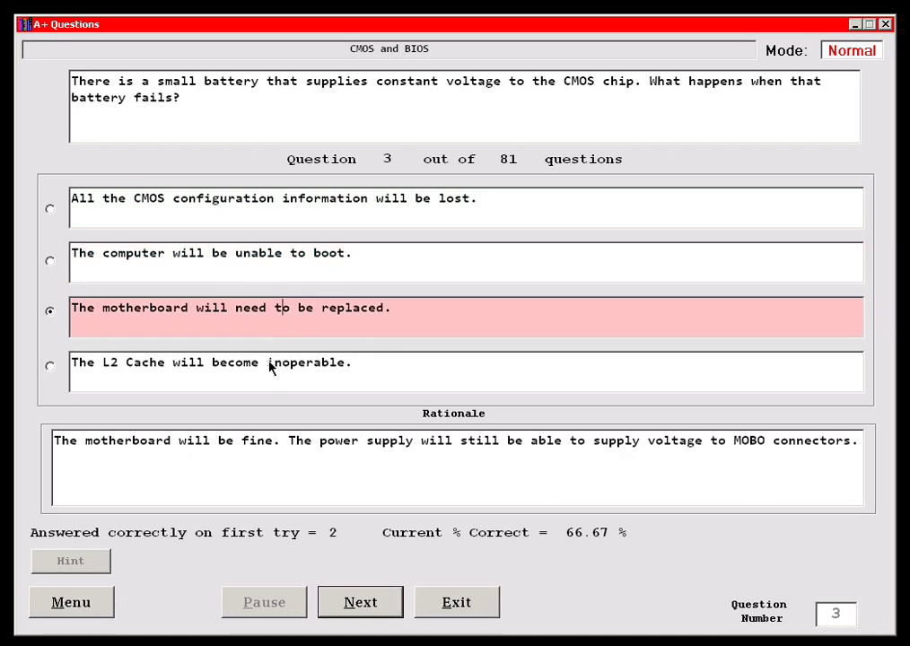
{"action": "left_click", "coordinate": [270, 366]}
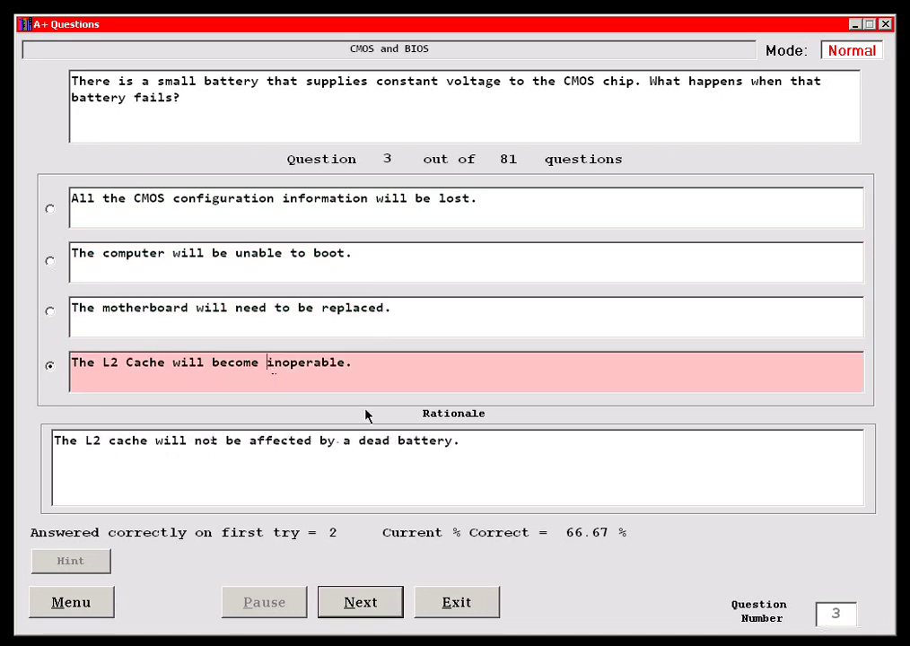
{"action": "left_click", "coordinate": [346, 319]}
{"action": "left_click", "coordinate": [338, 255]}
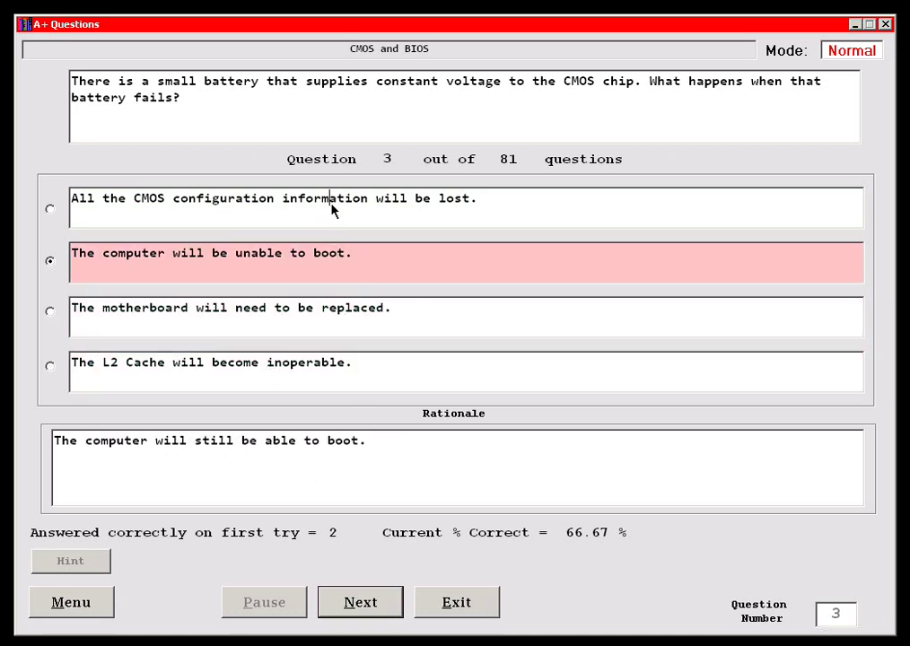
{"action": "left_click", "coordinate": [331, 205]}
{"action": "left_click", "coordinate": [320, 269]}
{"action": "left_click", "coordinate": [296, 316]}
{"action": "left_click", "coordinate": [291, 375]}
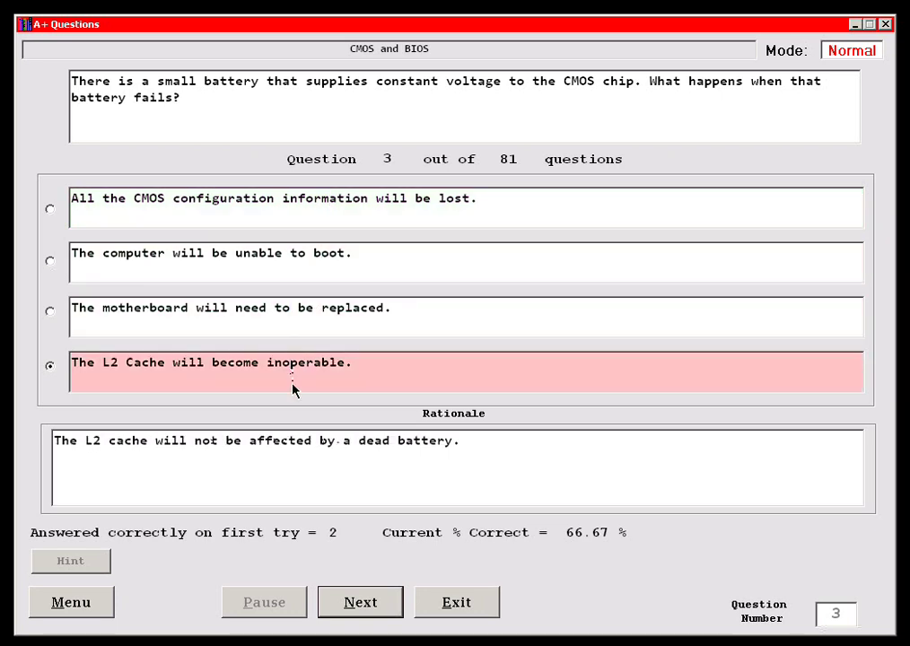
Step: Move past question 3, end the quiz at its score summary, and return to the main menu
{"action": "left_click", "coordinate": [361, 601]}
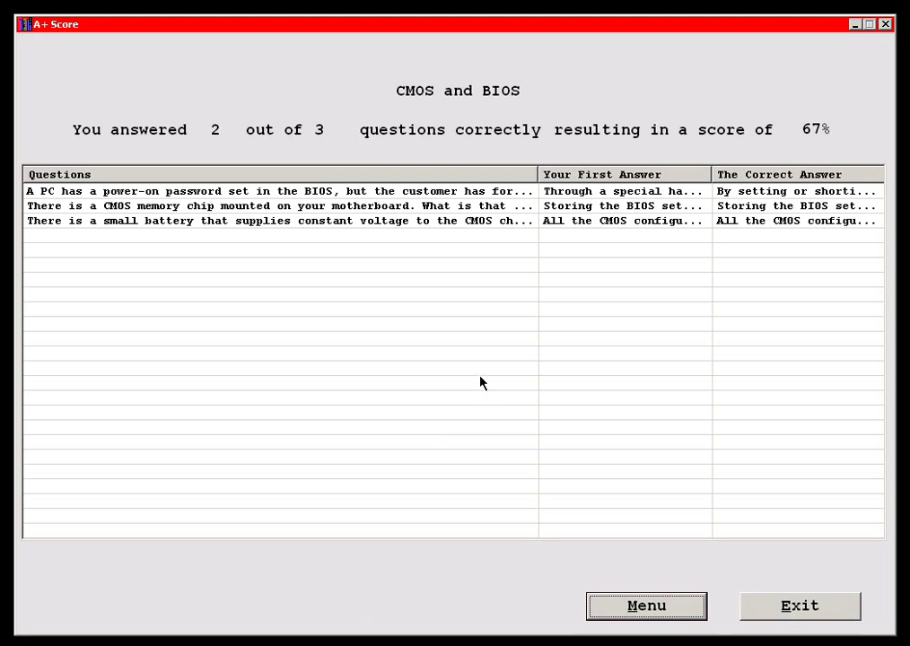
{"action": "left_click", "coordinate": [662, 607]}
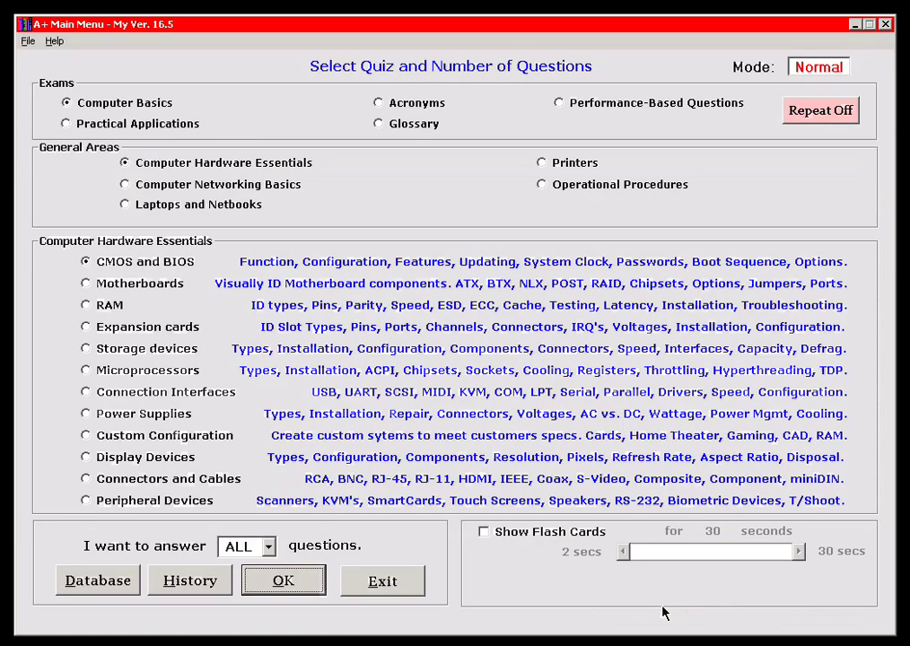
Step: Open the exam history, select the most recent CMOS and BIOS entry, and return to the main menu
{"action": "left_click", "coordinate": [200, 583]}
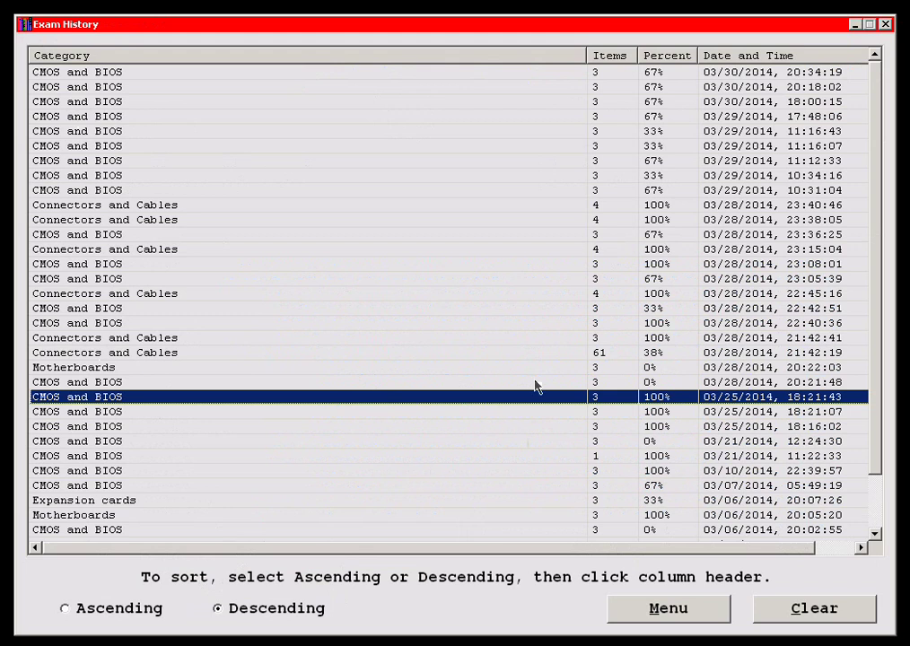
{"action": "left_click", "coordinate": [458, 73]}
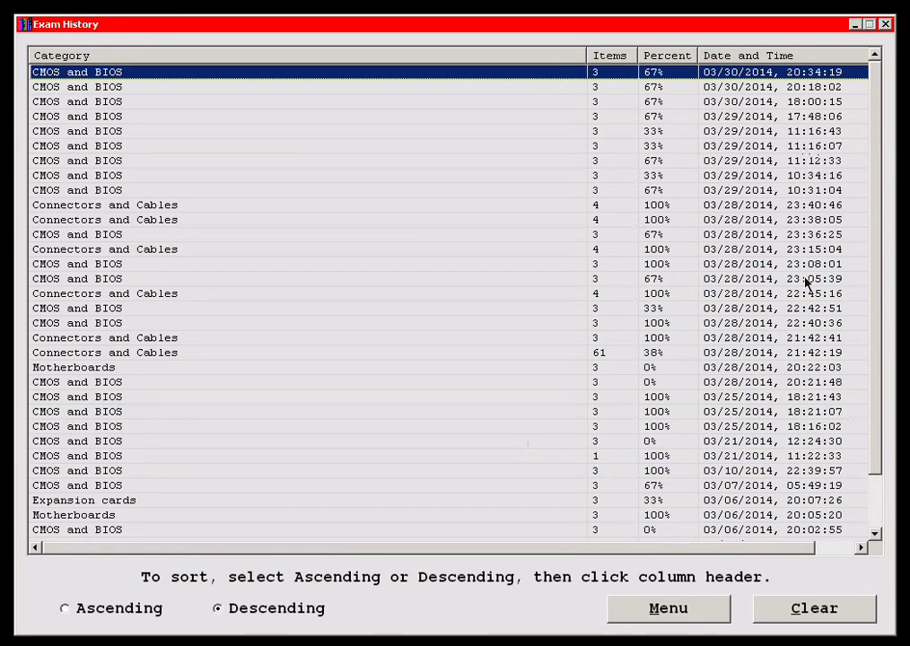
{"action": "left_click", "coordinate": [669, 610]}
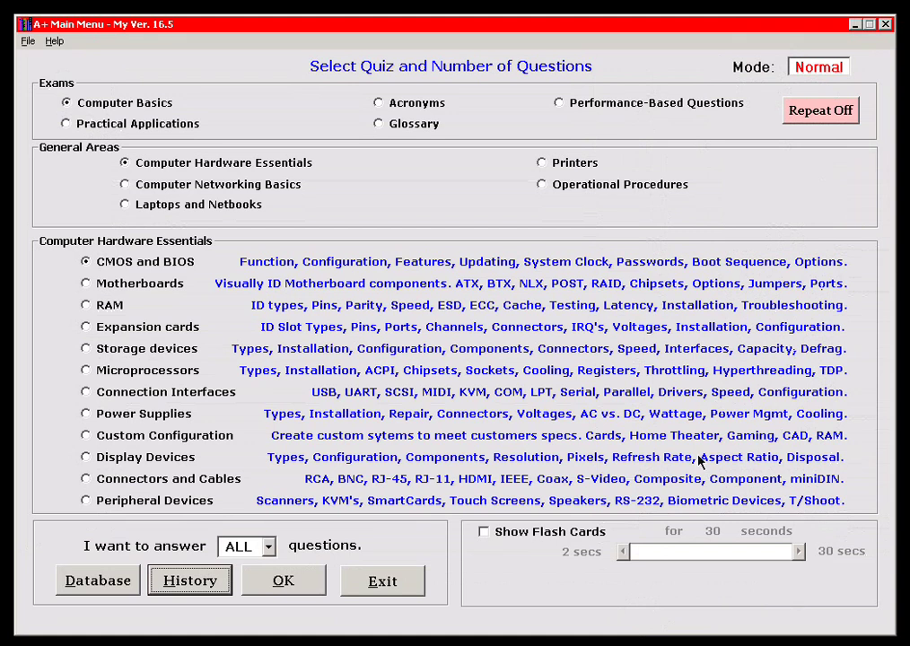
Step: Enable flash cards with answers shown and set the flash card display time to 28 seconds
{"action": "left_click", "coordinate": [483, 532]}
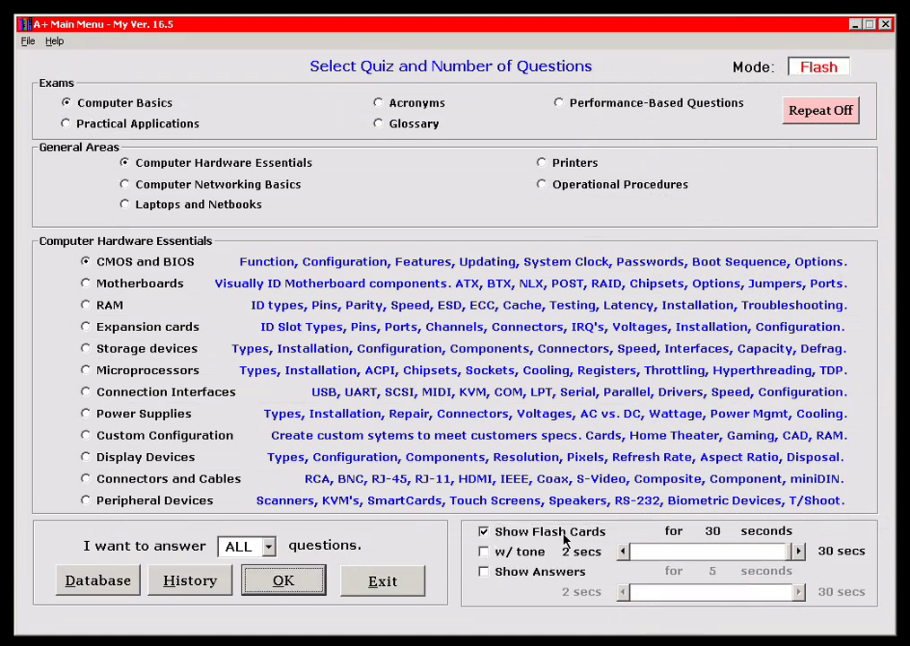
{"action": "left_click_drag", "start_coordinate": [789, 551], "coordinate": [681, 563]}
{"action": "left_click", "coordinate": [485, 572]}
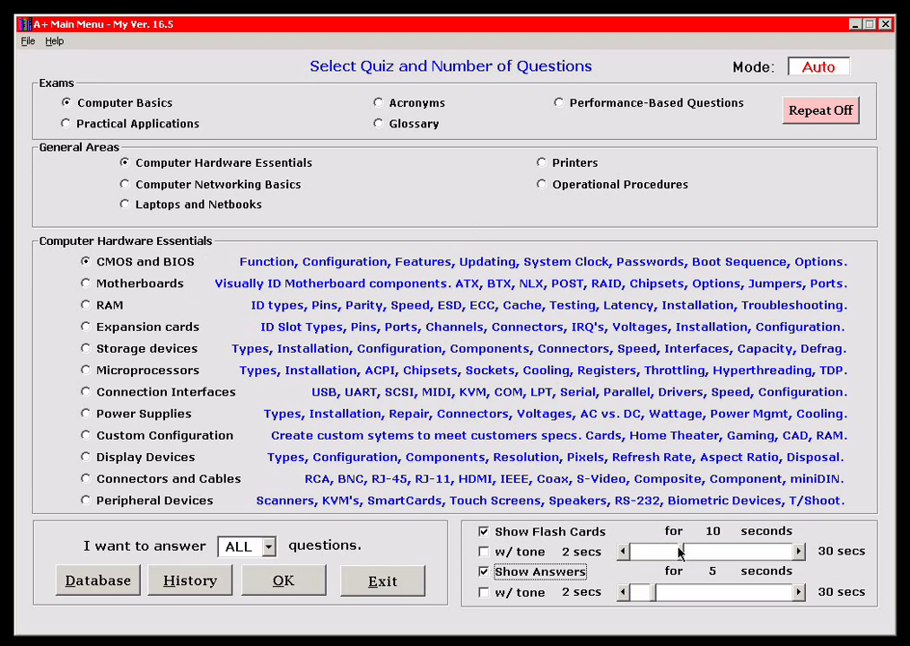
{"action": "left_click_drag", "start_coordinate": [683, 551], "coordinate": [776, 560]}
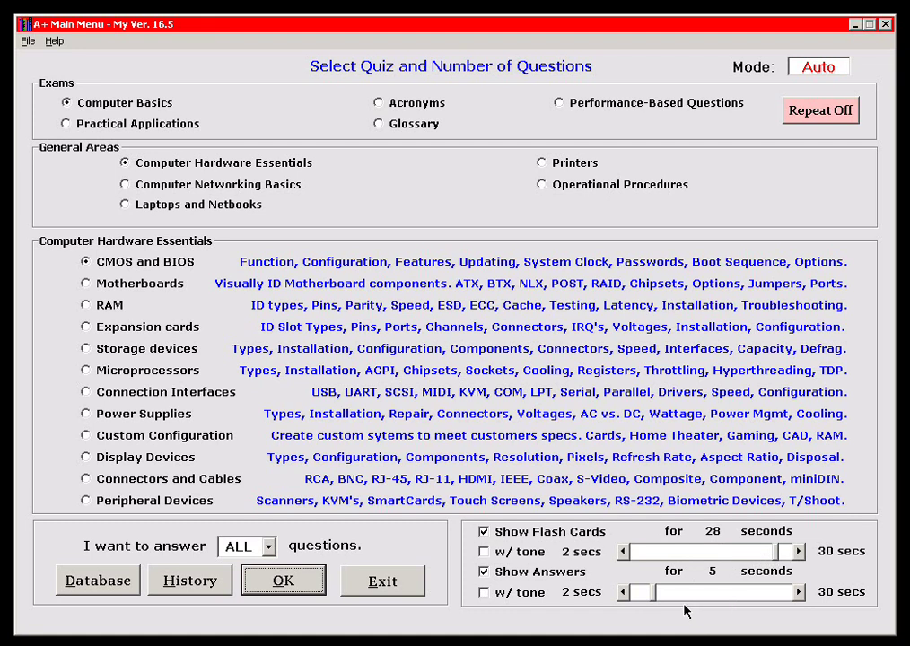
Step: Enable the tone for both flash cards and answers, and toggle Repeat on and back off
{"action": "left_click", "coordinate": [516, 556]}
{"action": "left_click", "coordinate": [512, 593]}
{"action": "left_click", "coordinate": [822, 111]}
{"action": "left_click", "coordinate": [824, 112]}
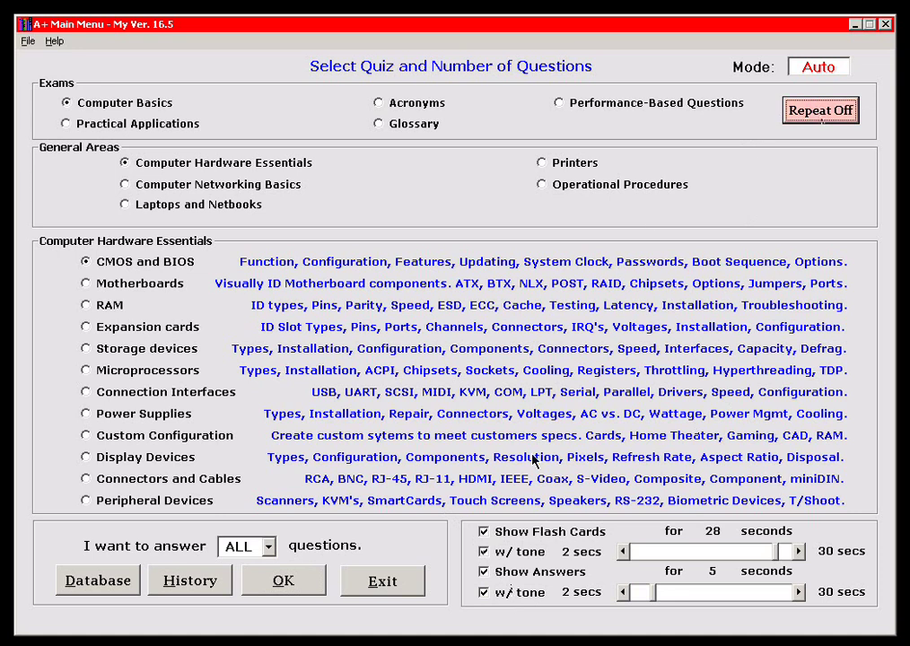
Step: Turn off flash cards and open the 31_Customer_Communication_Professionalism category in the question database
{"action": "left_click", "coordinate": [483, 531]}
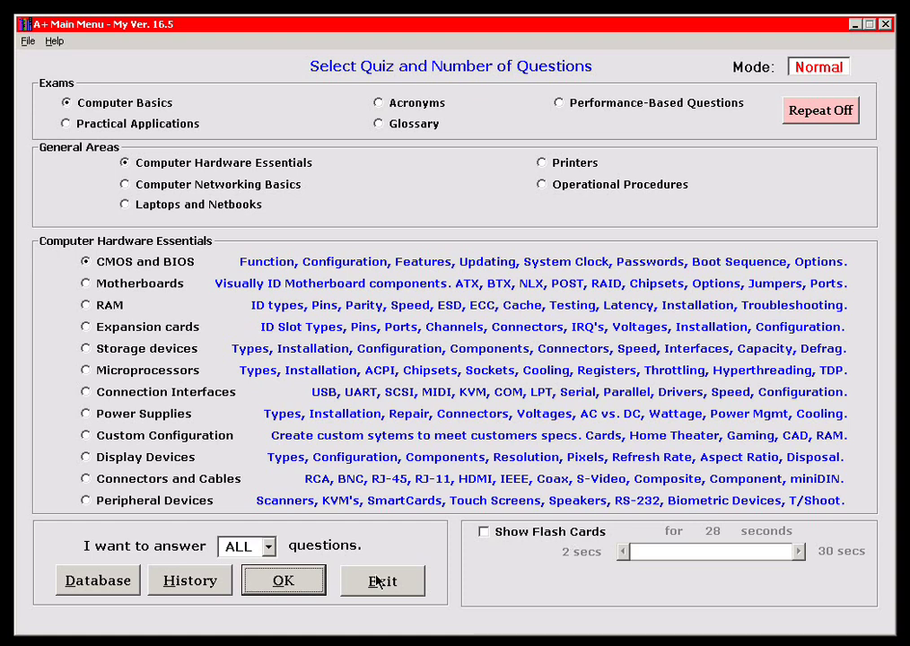
{"action": "left_click", "coordinate": [120, 585]}
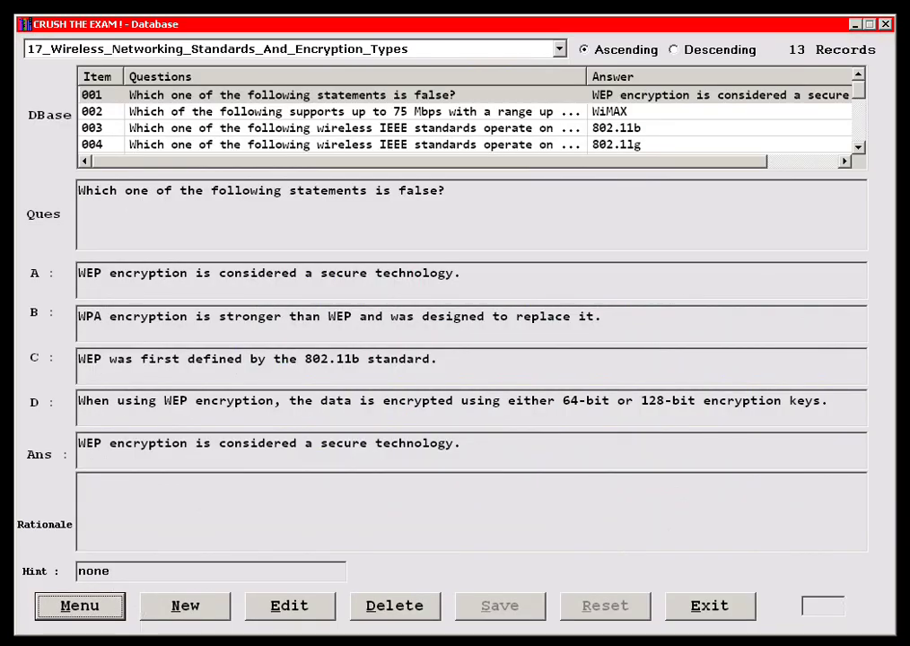
{"action": "left_click", "coordinate": [294, 43]}
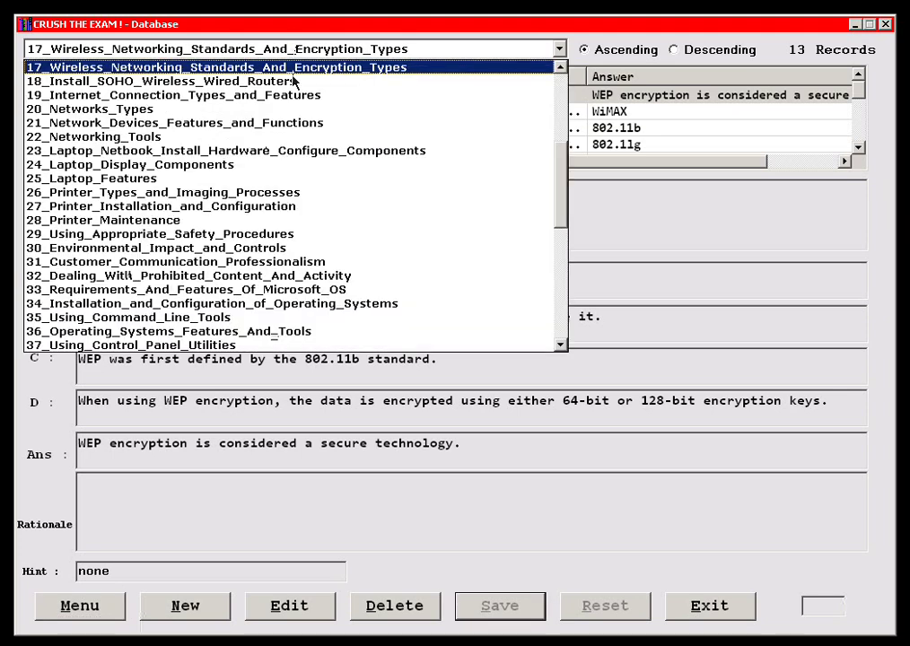
{"action": "left_click", "coordinate": [318, 262]}
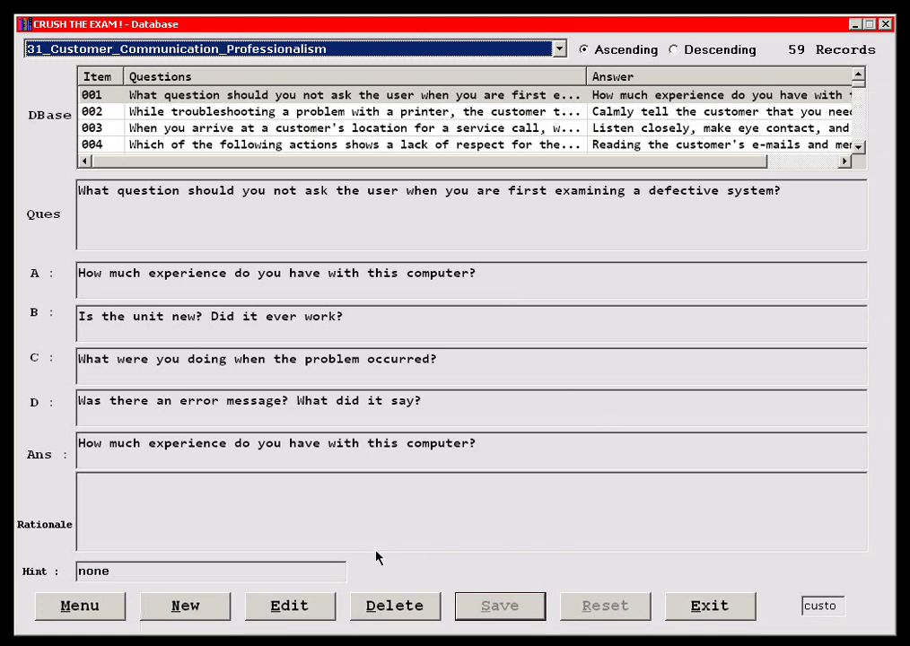
Step: Put record 001 into edit mode, select its hint text, and reset the record without saving
{"action": "left_click", "coordinate": [290, 614]}
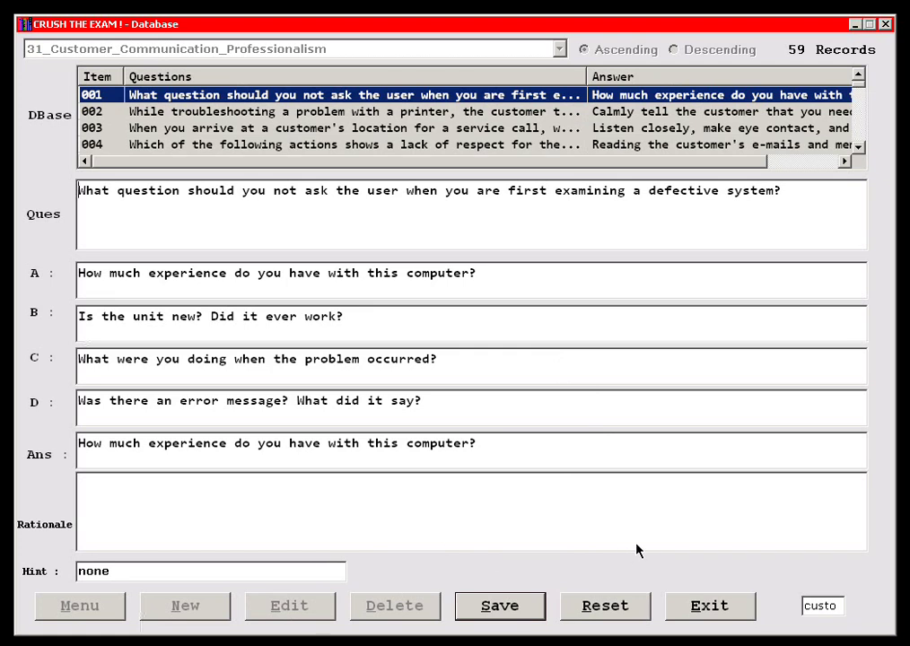
{"action": "left_click", "coordinate": [186, 576]}
{"action": "key", "text": "shift+Home"}
{"action": "left_click", "coordinate": [610, 609]}
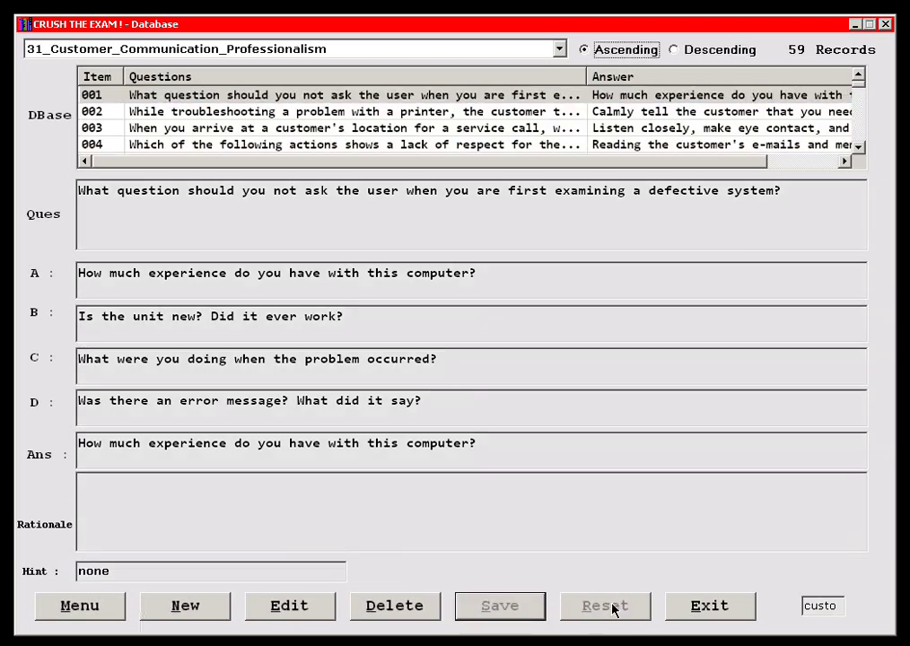
Step: Return from the database to the main menu, start the Performance-Based Questions exam with ALL questions, and turn Cheat Mode on
{"action": "left_click", "coordinate": [96, 614]}
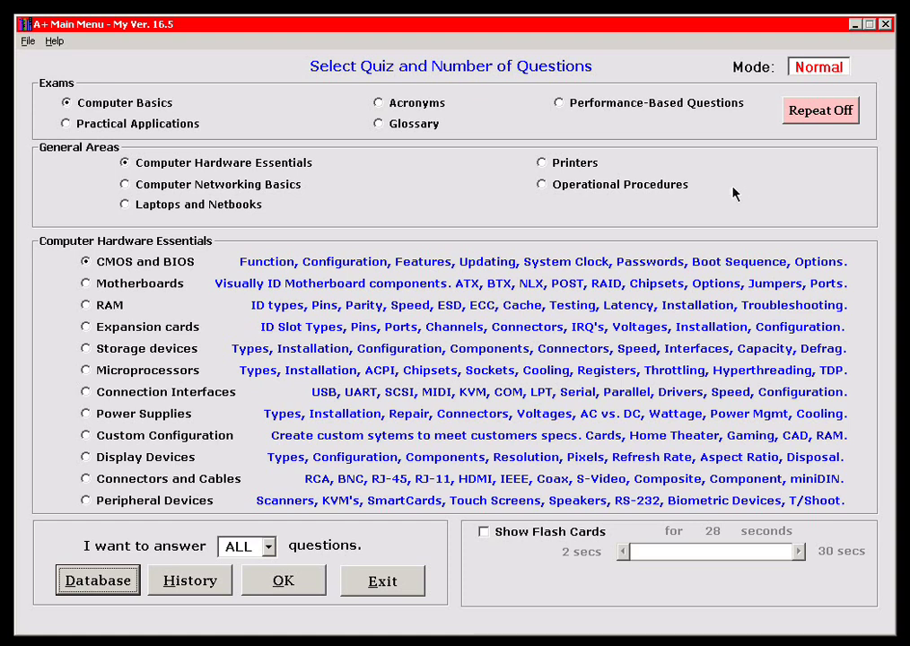
{"action": "left_click", "coordinate": [629, 104]}
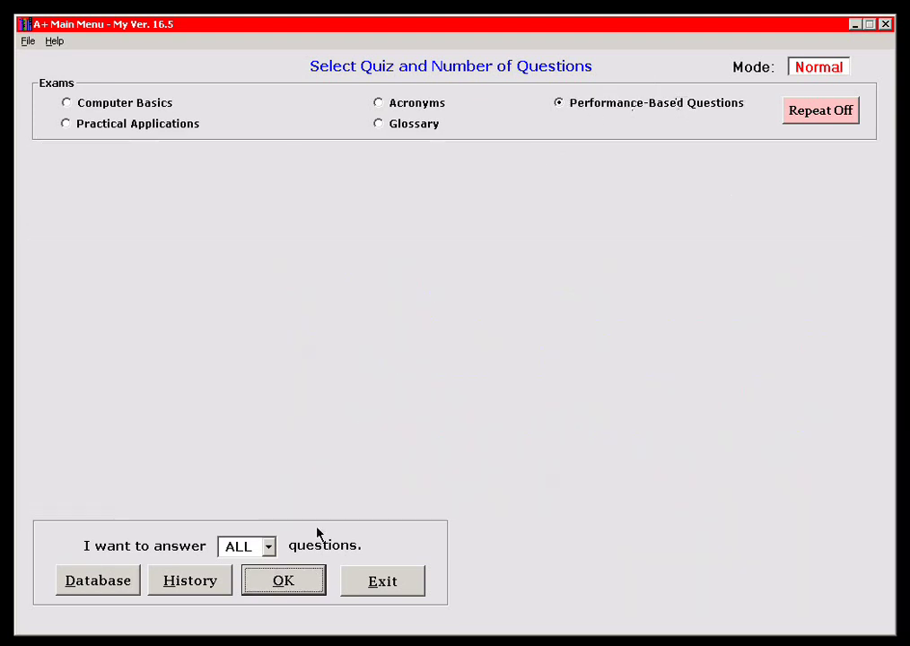
{"action": "left_click", "coordinate": [298, 585]}
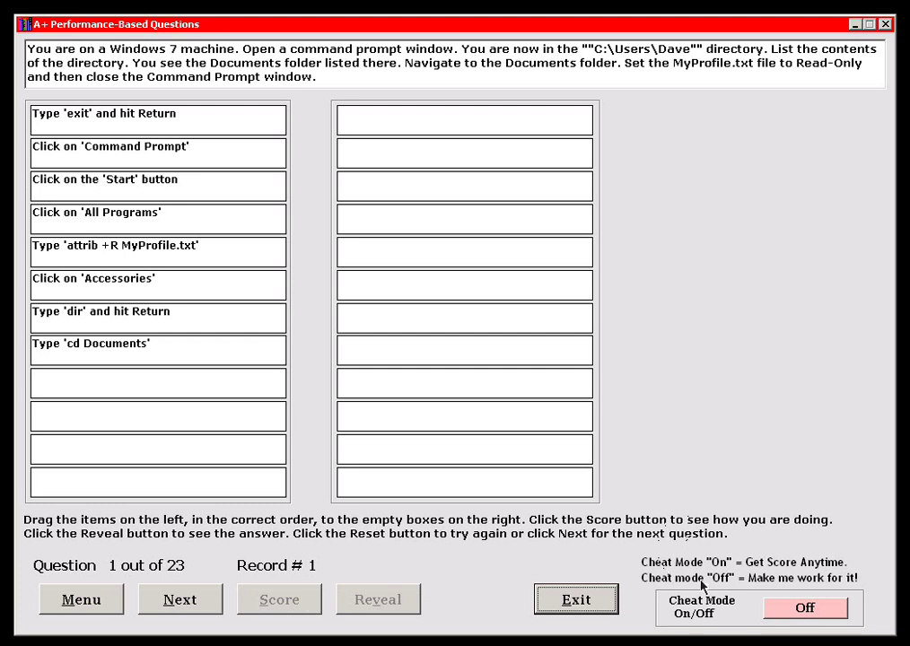
{"action": "left_click", "coordinate": [805, 610]}
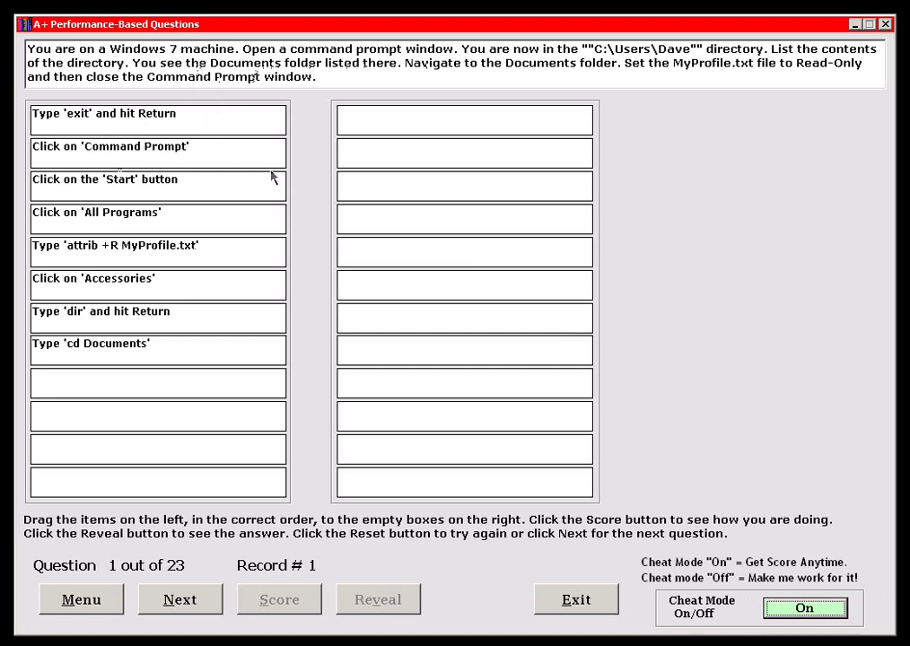
Step: Place the 'Start' button, 'All Programs', 'Accessories' and 'Command Prompt' items in answer boxes one to four, and score the partial answer
{"action": "left_click_drag", "start_coordinate": [258, 188], "coordinate": [422, 125]}
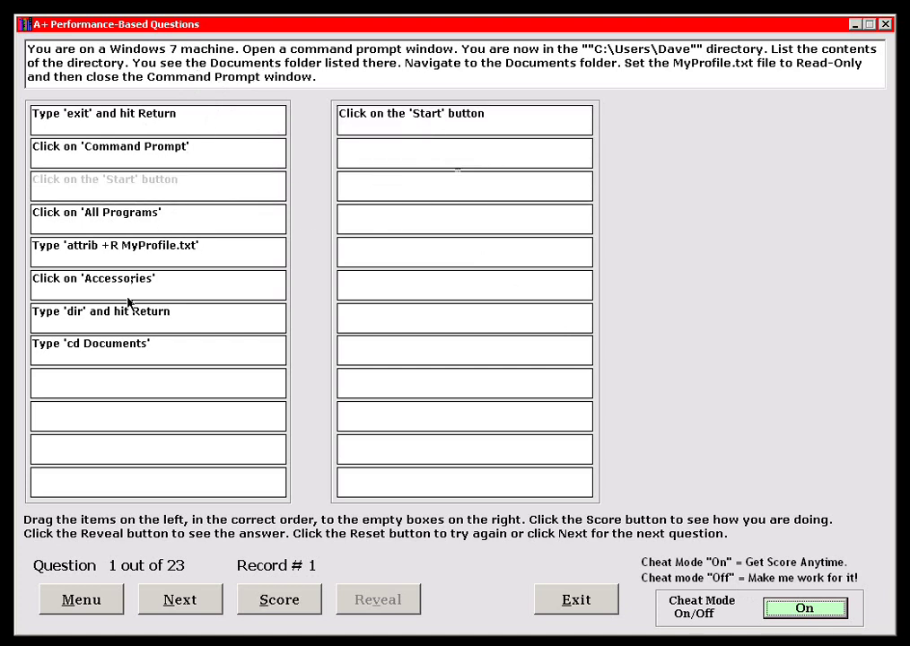
{"action": "left_click_drag", "start_coordinate": [92, 209], "coordinate": [426, 167]}
{"action": "left_click_drag", "start_coordinate": [142, 286], "coordinate": [424, 193]}
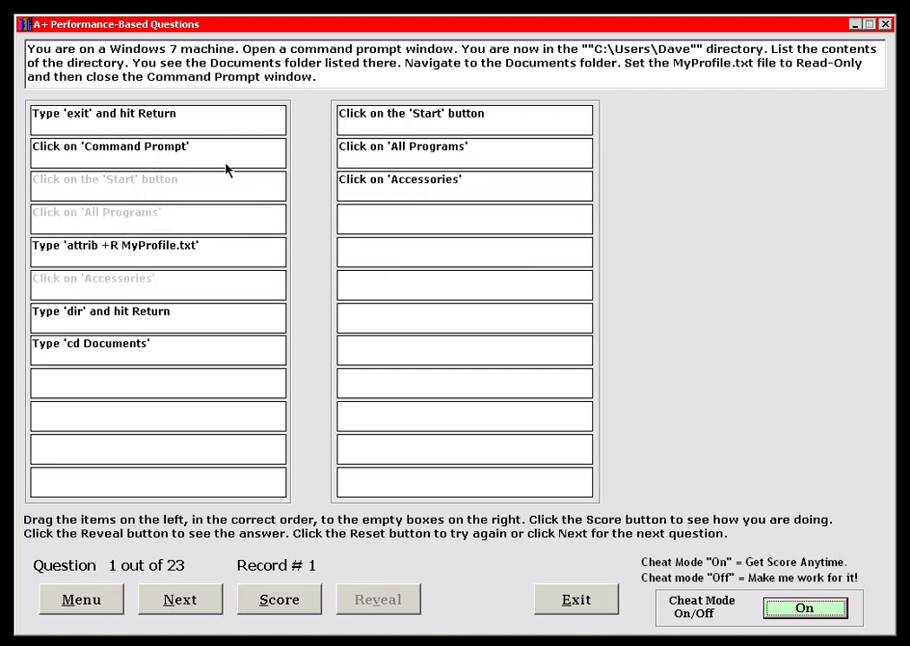
{"action": "left_click_drag", "start_coordinate": [141, 163], "coordinate": [423, 228]}
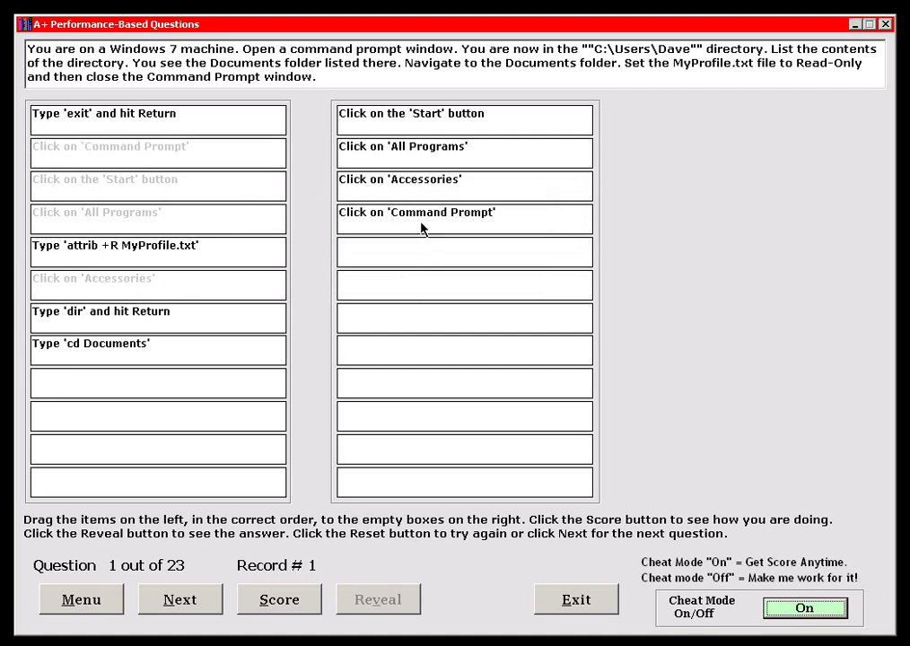
{"action": "left_click", "coordinate": [280, 599]}
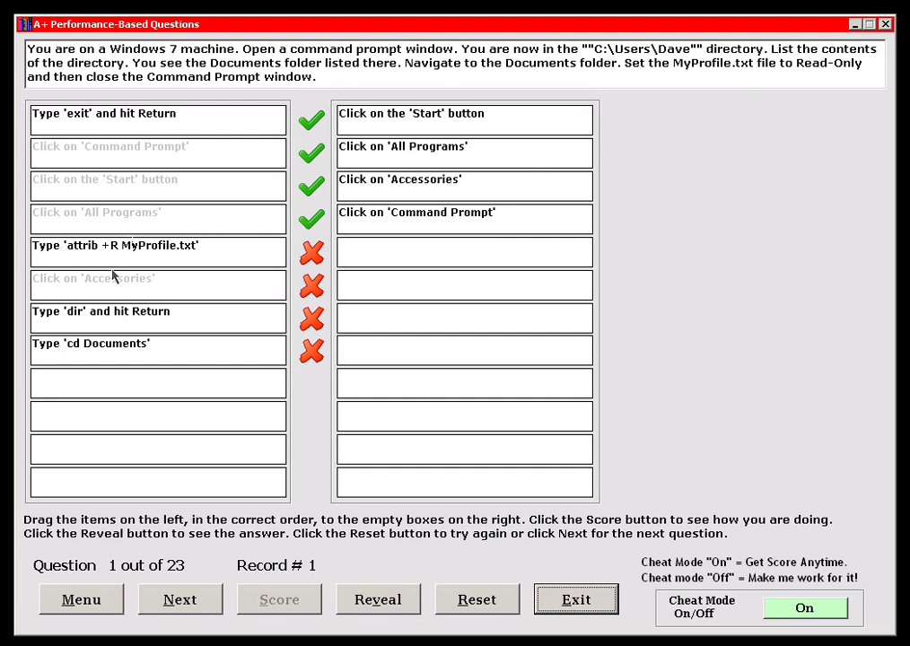
Step: Fill answer boxes five to eight with 'dir', 'cd Documents', 'attrib +R MyProfile.txt' and 'exit', scoring after 'dir' and again after the last item
{"action": "left_click_drag", "start_coordinate": [96, 323], "coordinate": [404, 260]}
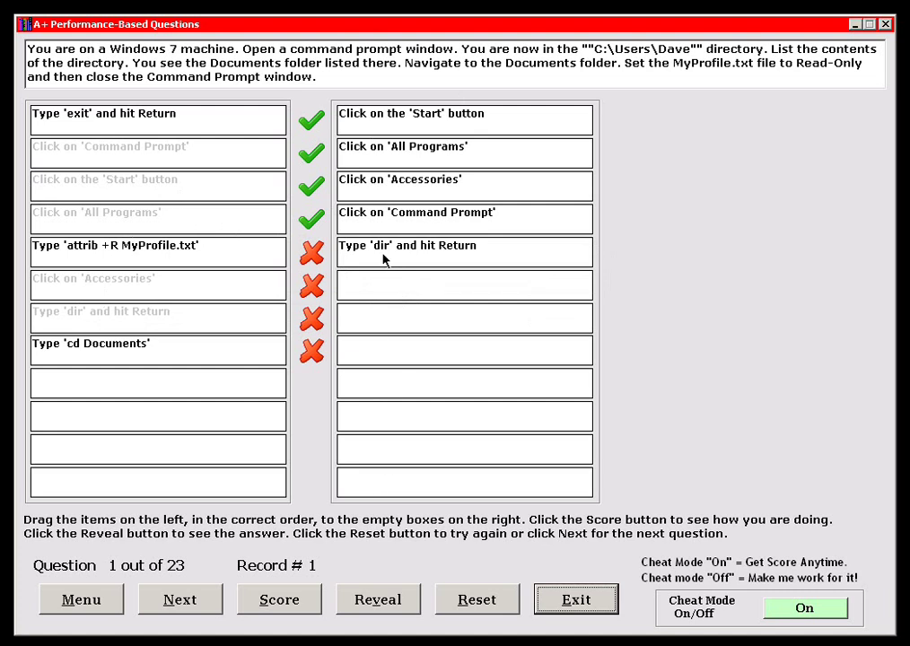
{"action": "left_click", "coordinate": [310, 594]}
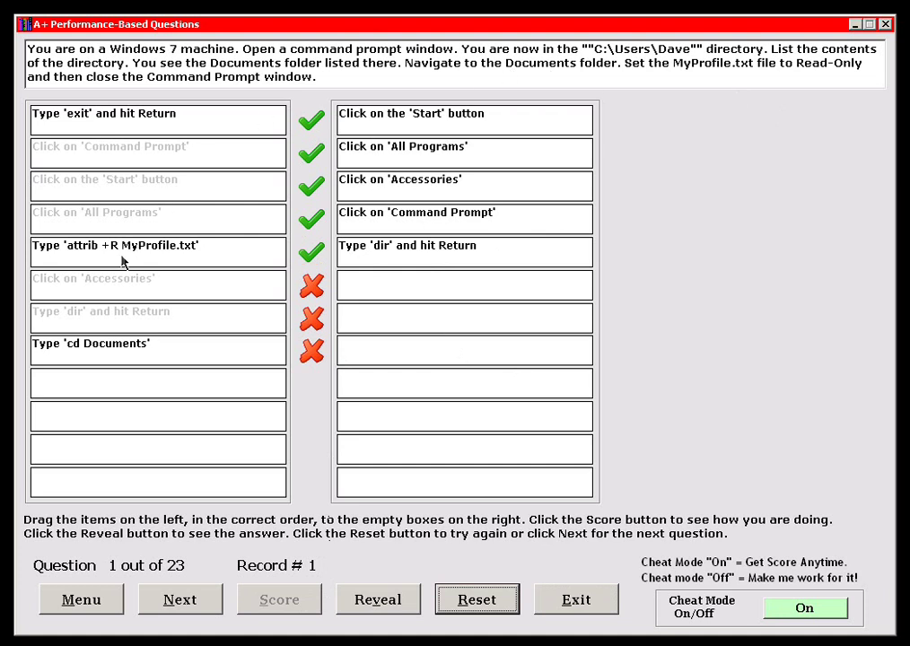
{"action": "left_click_drag", "start_coordinate": [85, 359], "coordinate": [391, 296]}
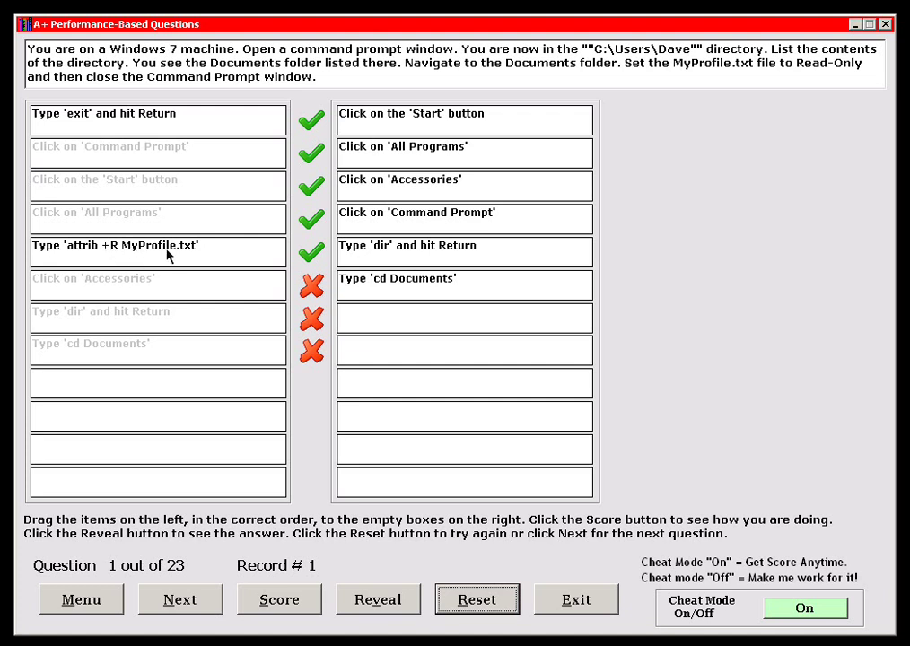
{"action": "left_click_drag", "start_coordinate": [152, 257], "coordinate": [504, 319]}
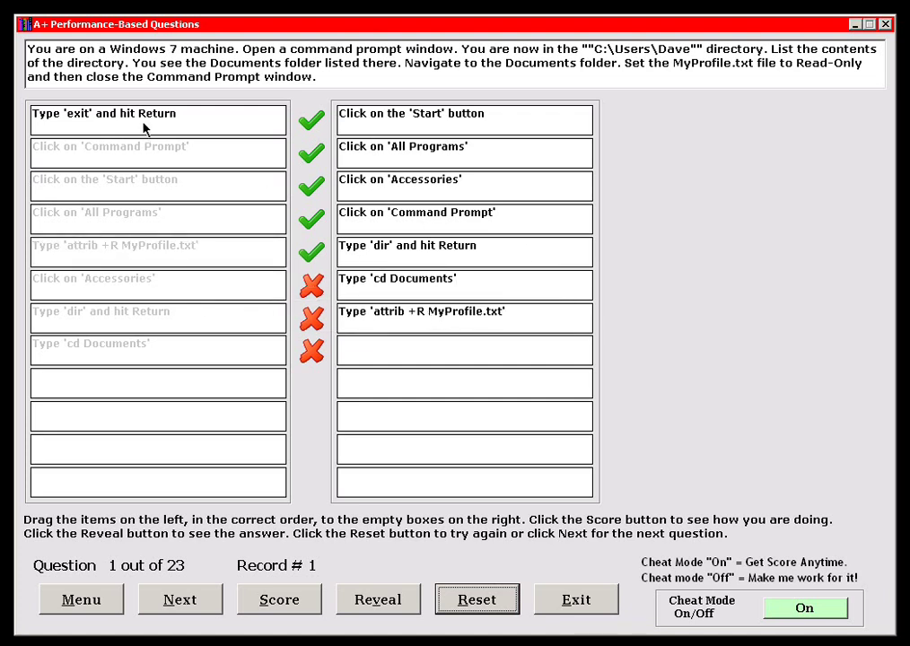
{"action": "left_click_drag", "start_coordinate": [144, 127], "coordinate": [442, 357]}
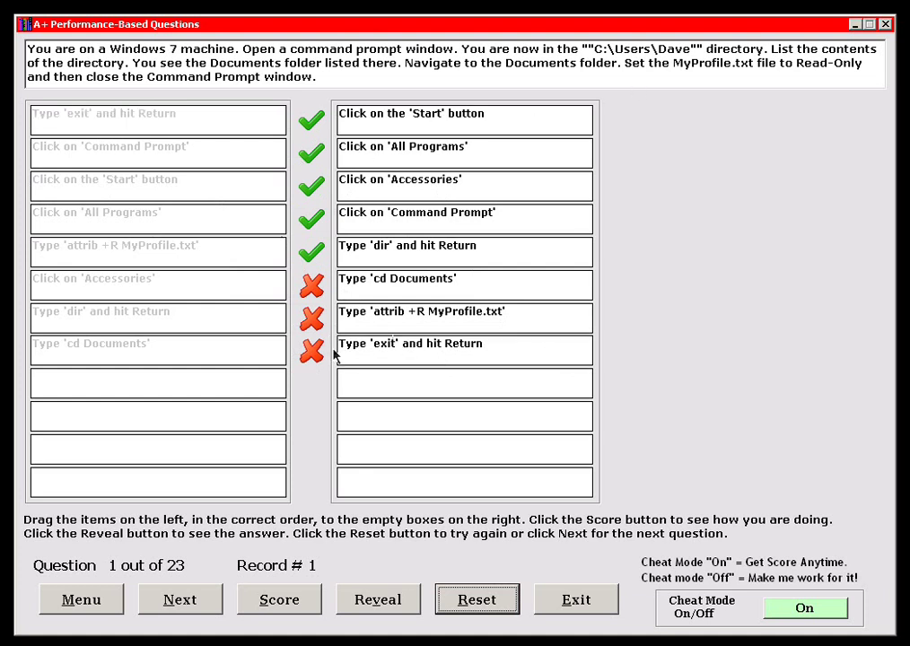
{"action": "left_click", "coordinate": [286, 603]}
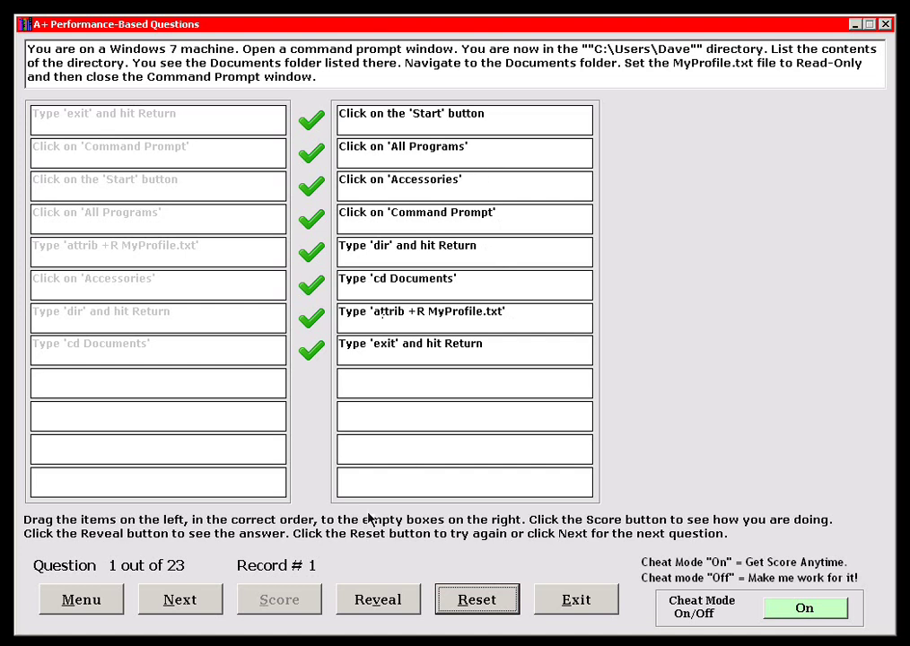
Step: On question 2, match Mouse to Green mini-DIN 6, PS/2 Keyboard to Purple mini-DIN 6 and USB to Gray Flat 4-pin, and score the matches
{"action": "left_click", "coordinate": [194, 604]}
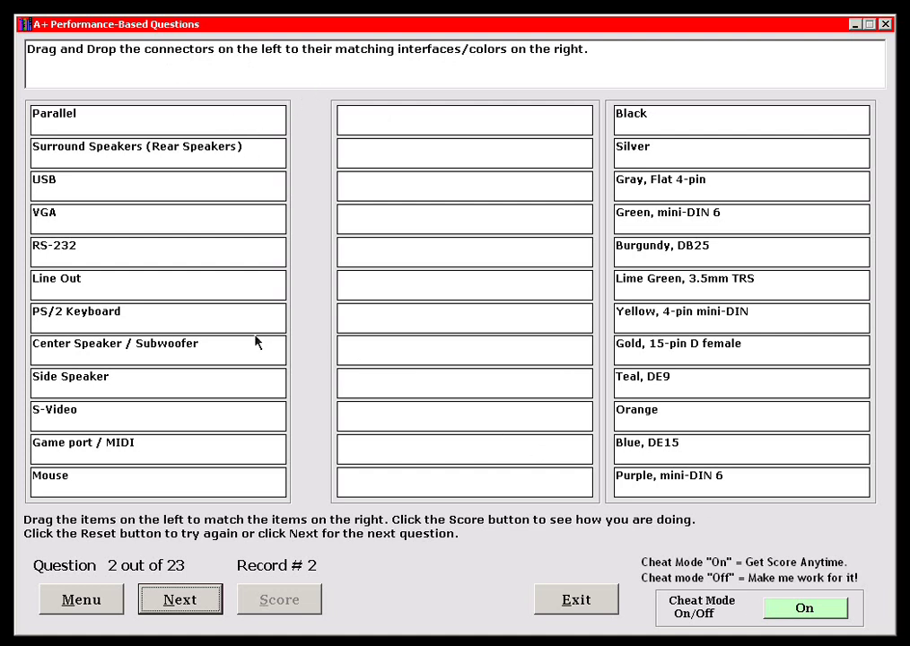
{"action": "left_click_drag", "start_coordinate": [148, 487], "coordinate": [453, 228]}
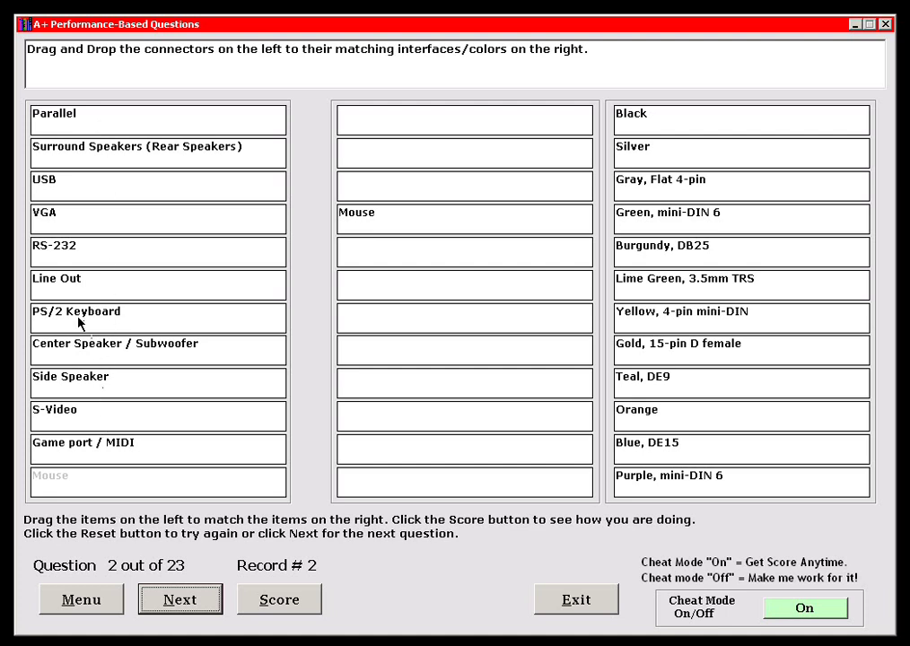
{"action": "left_click_drag", "start_coordinate": [79, 323], "coordinate": [388, 486]}
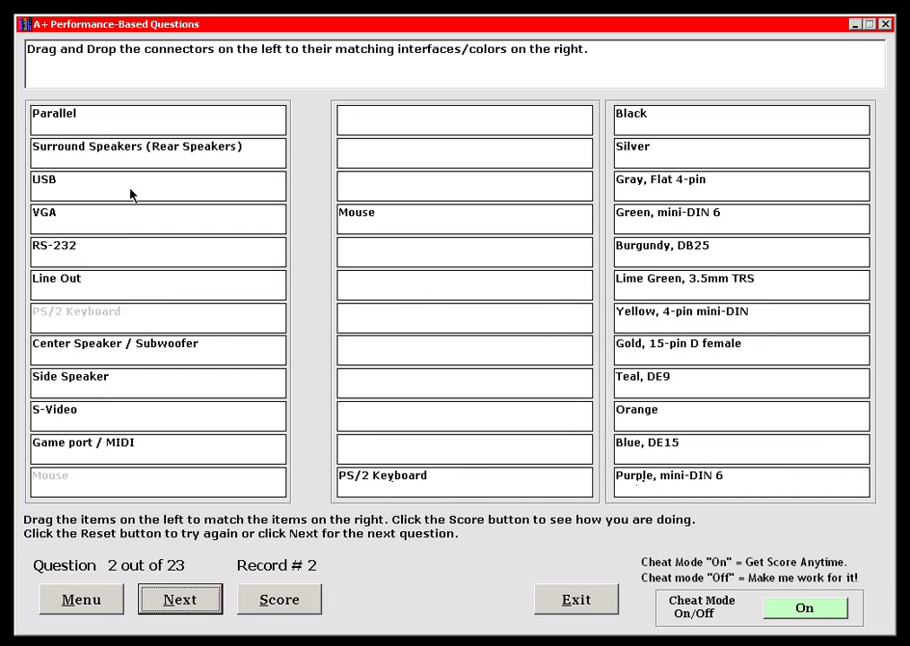
{"action": "left_click_drag", "start_coordinate": [130, 194], "coordinate": [441, 193]}
{"action": "left_click", "coordinate": [277, 603]}
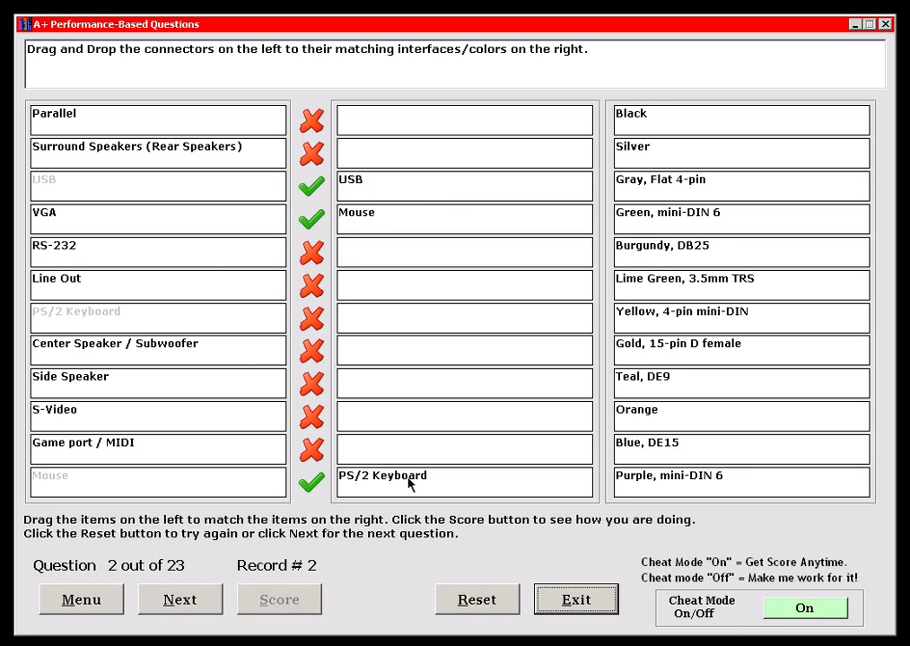
Step: Match S-Video to Yellow 4-pin mini-DIN, score question 2 again, and return to the main menu
{"action": "left_click_drag", "start_coordinate": [123, 424], "coordinate": [430, 325]}
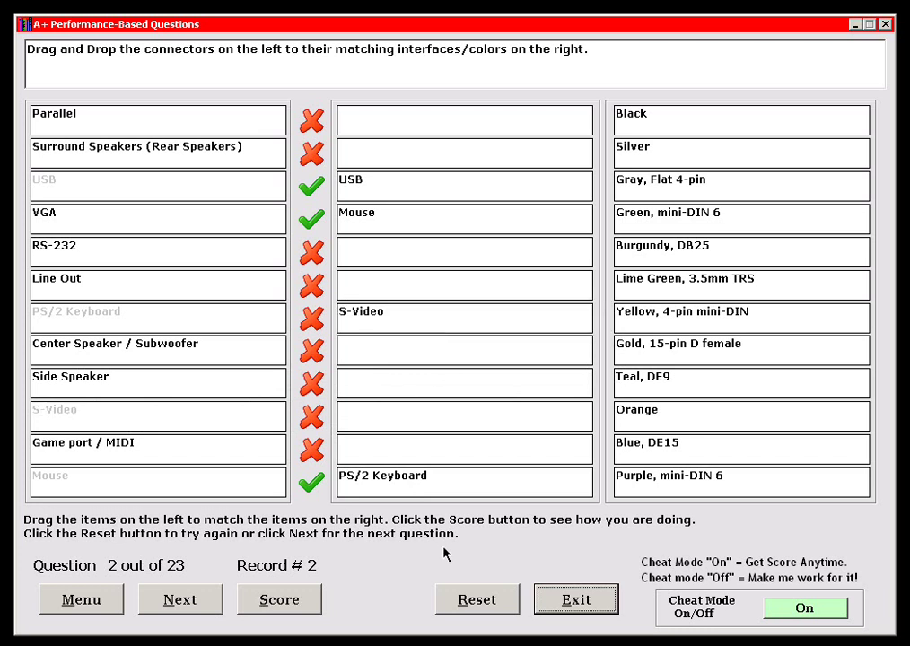
{"action": "left_click", "coordinate": [292, 600]}
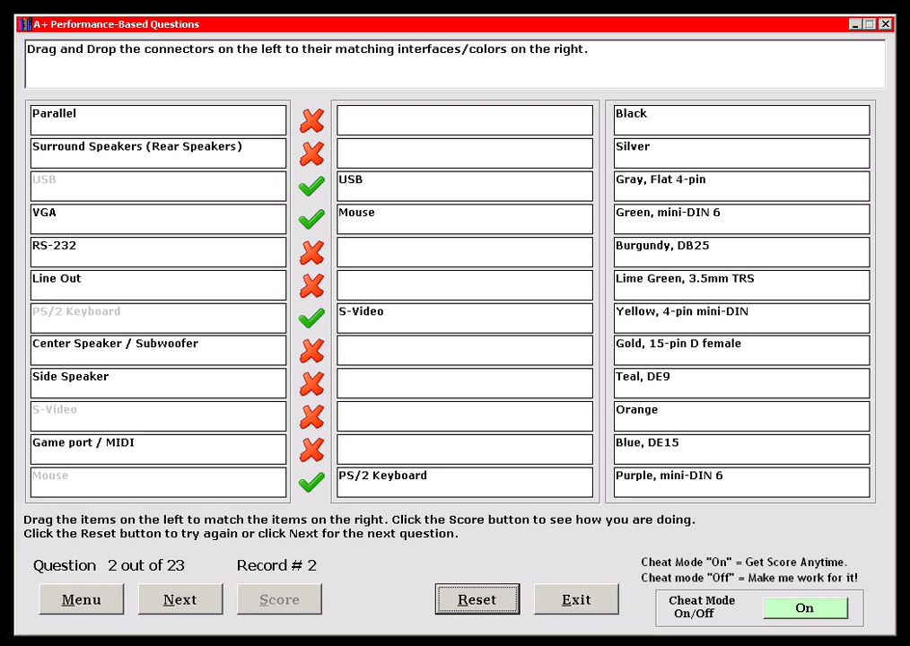
{"action": "left_click", "coordinate": [91, 600]}
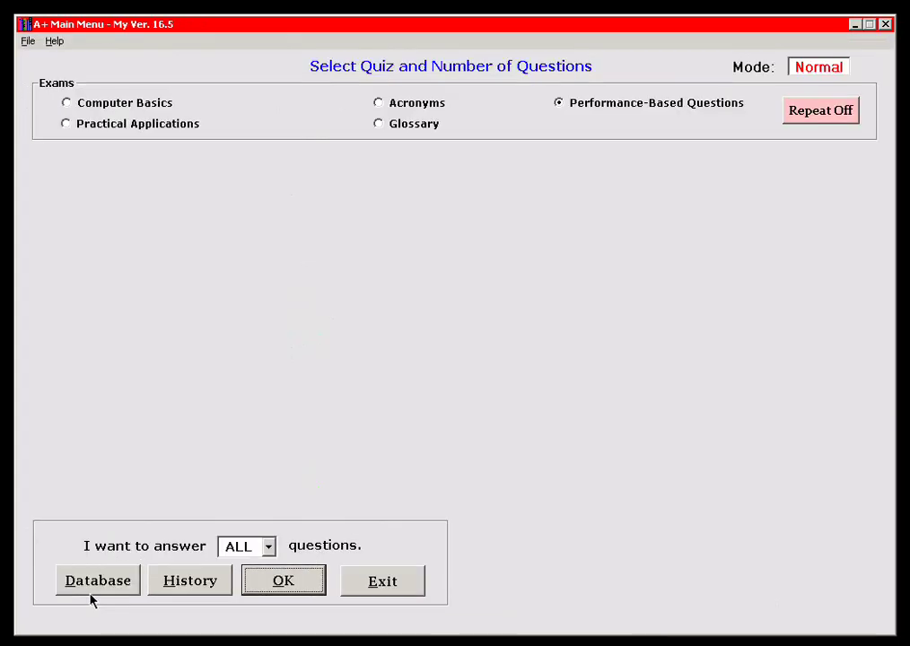